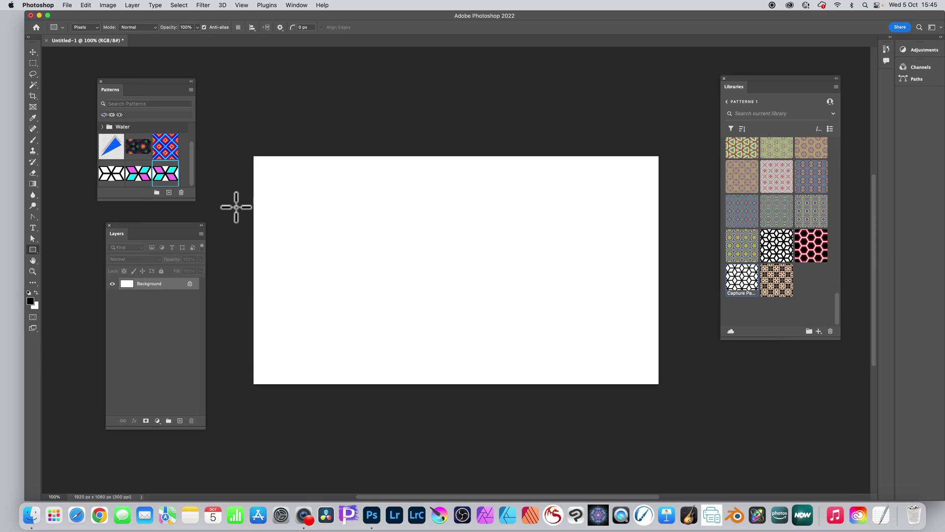
Draw a black rectangle covering the left half of the white canvas.
left_click_drag(239, 136, 461, 412)
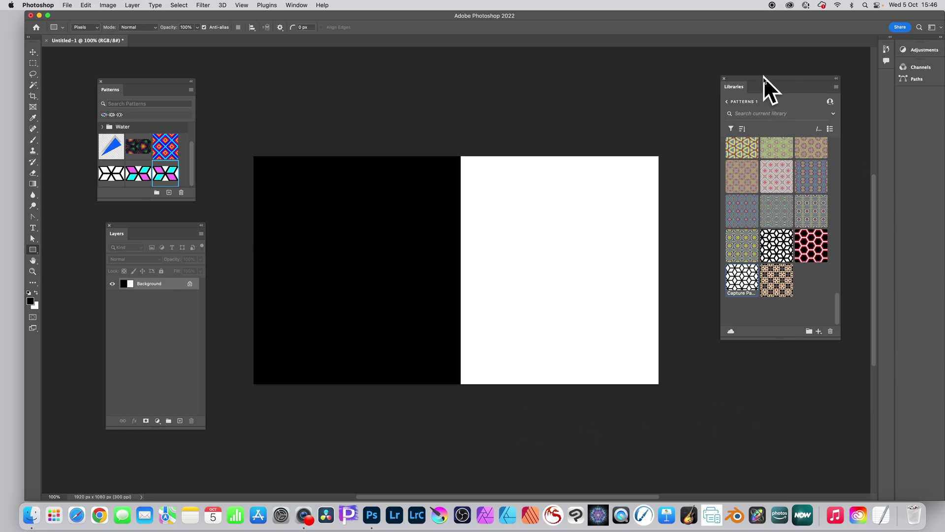
left_click(734, 84)
left_click(737, 86)
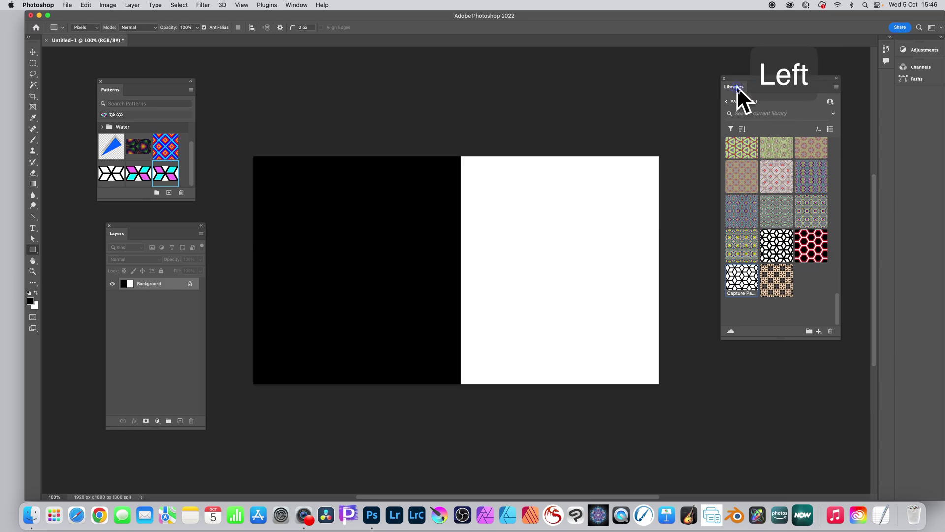
Start extracting a pattern from the current image using the hexagon layout.
left_click(821, 333)
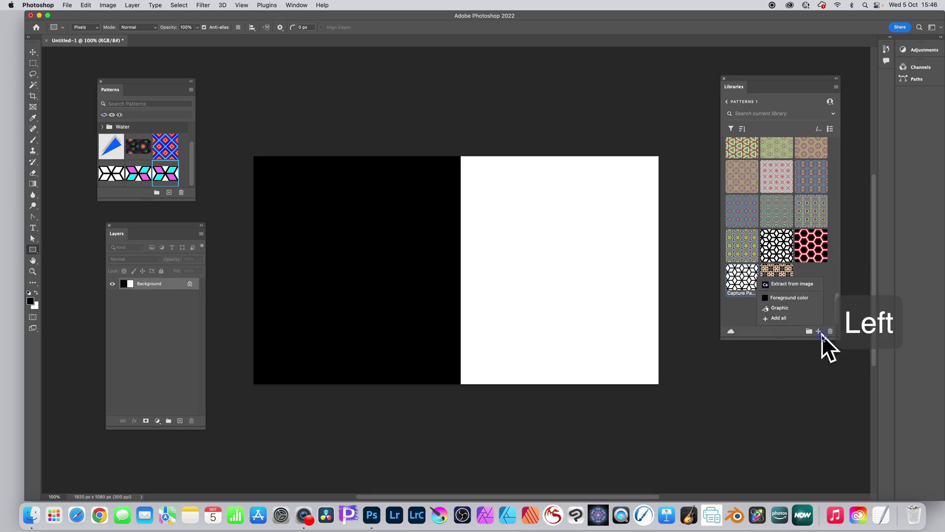
left_click(810, 285)
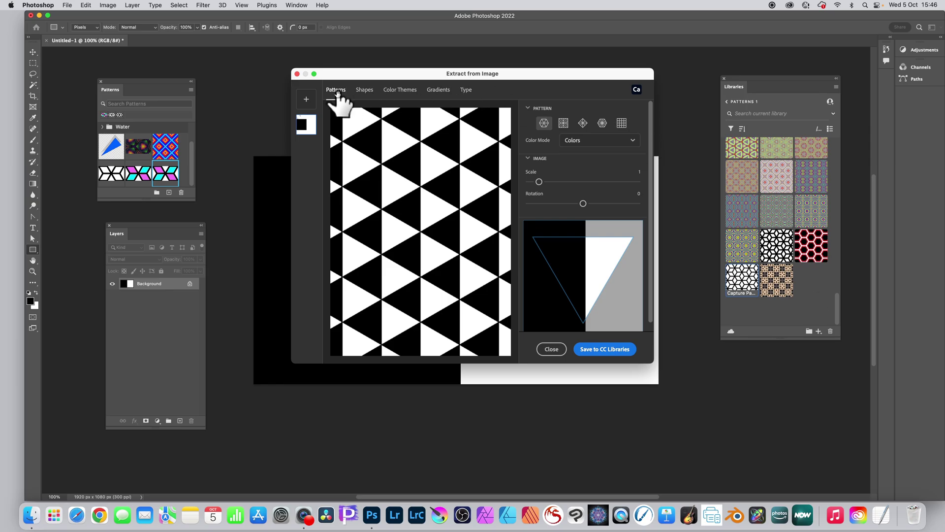
left_click(602, 124)
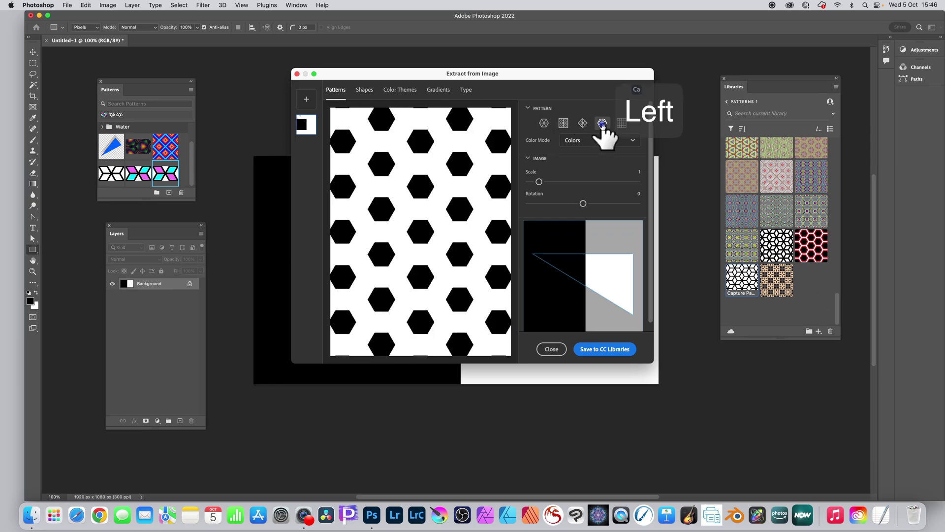
left_click(606, 270)
Shift and rotate the sample (scale 1.9, rotation -60) for thin cube outlines, then save to CC Libraries.
left_click_drag(606, 271, 660, 291)
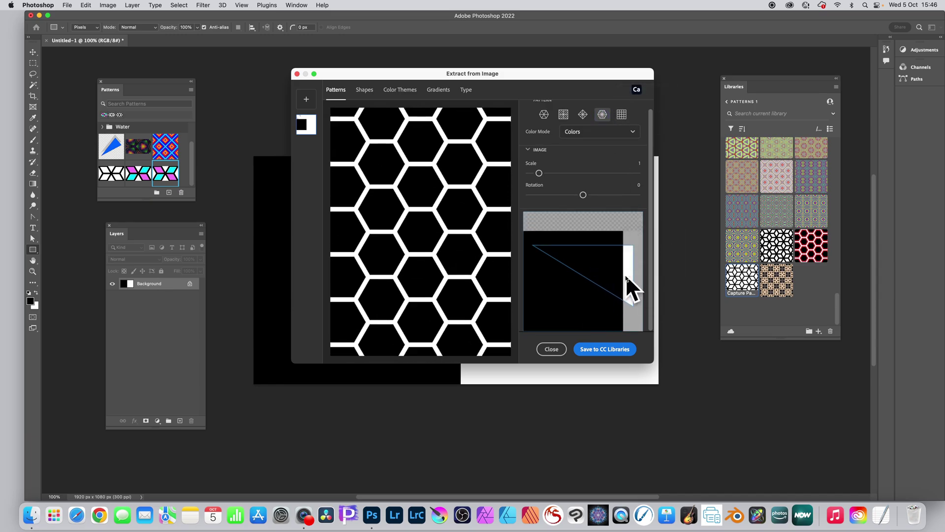
left_click(600, 263)
left_click_drag(583, 195, 546, 173)
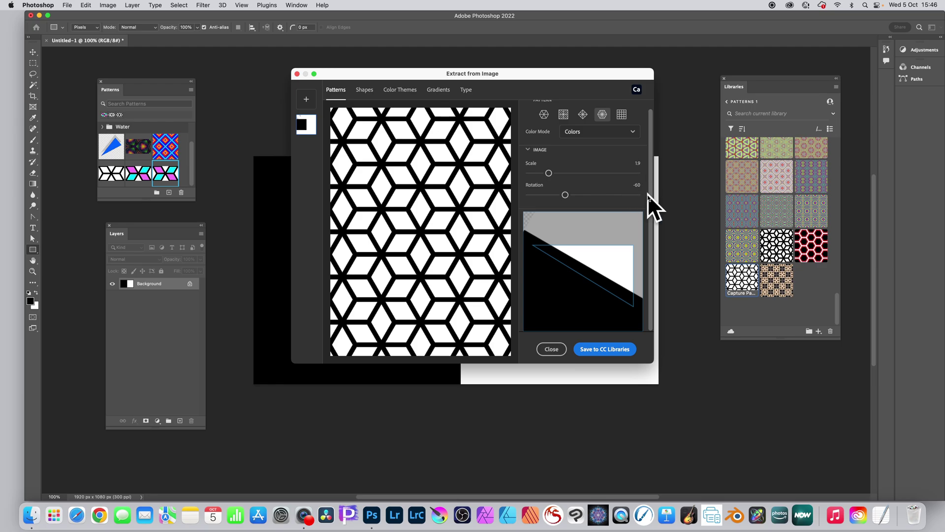
mouse_move(592, 266)
left_mouse_down()
mouse_move(587, 275)
mouse_move(594, 260)
mouse_move(591, 268)
left_mouse_up()
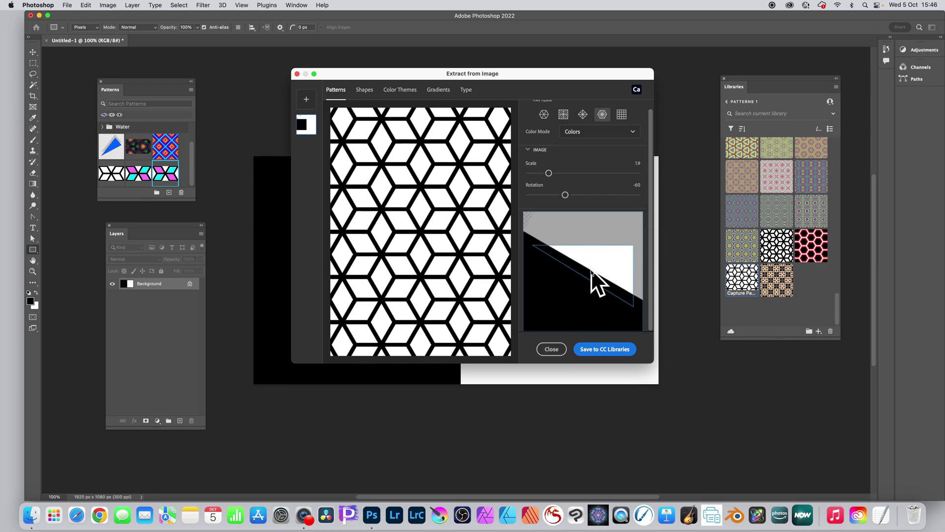
left_click(604, 349)
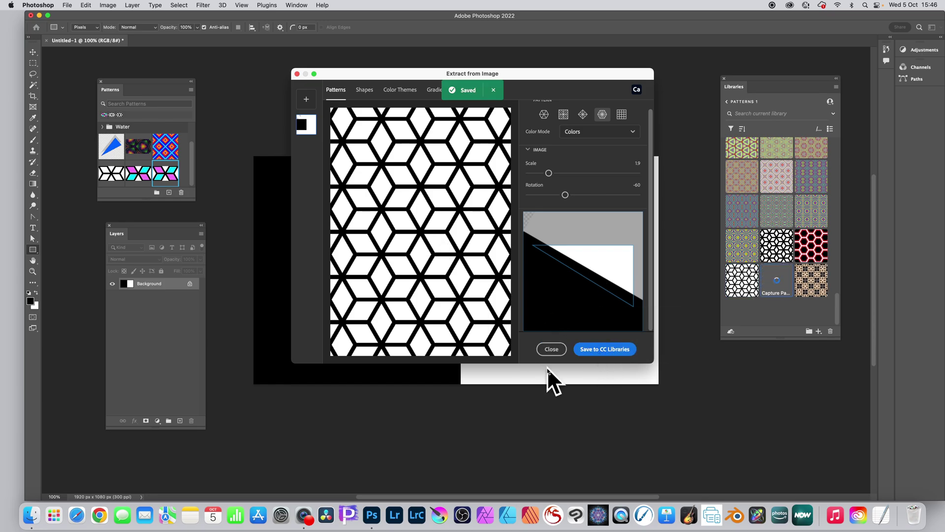
Turn the cube-outline library pattern into a 2660 × 1536 px Patterns panel preset.
left_click(551, 349)
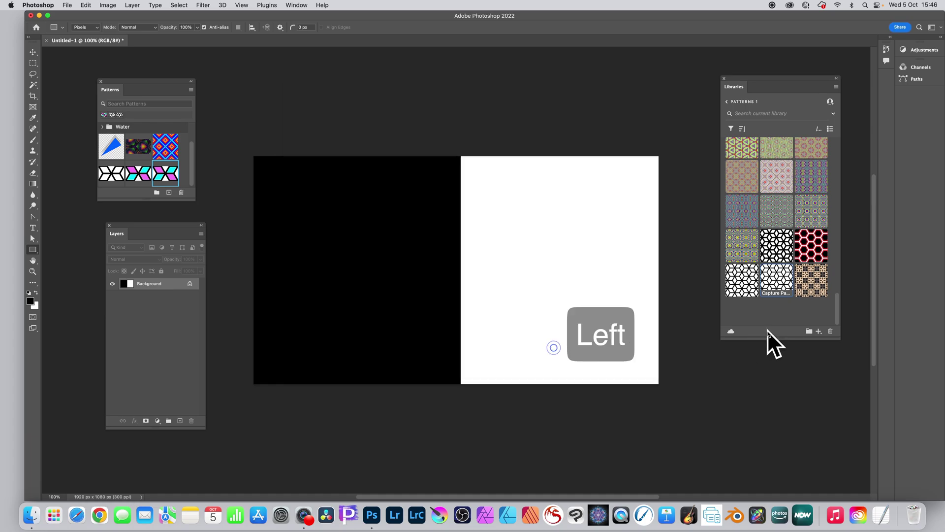
right_click(783, 283)
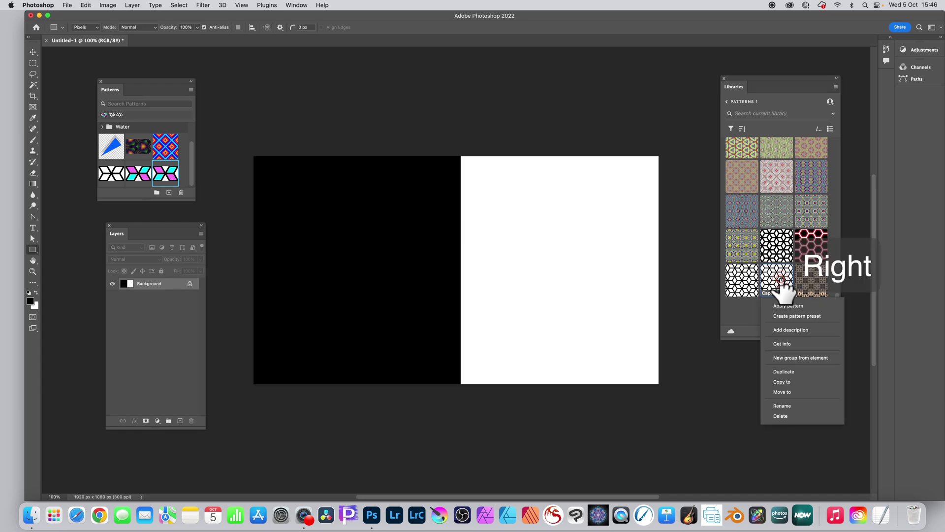
left_click(794, 317)
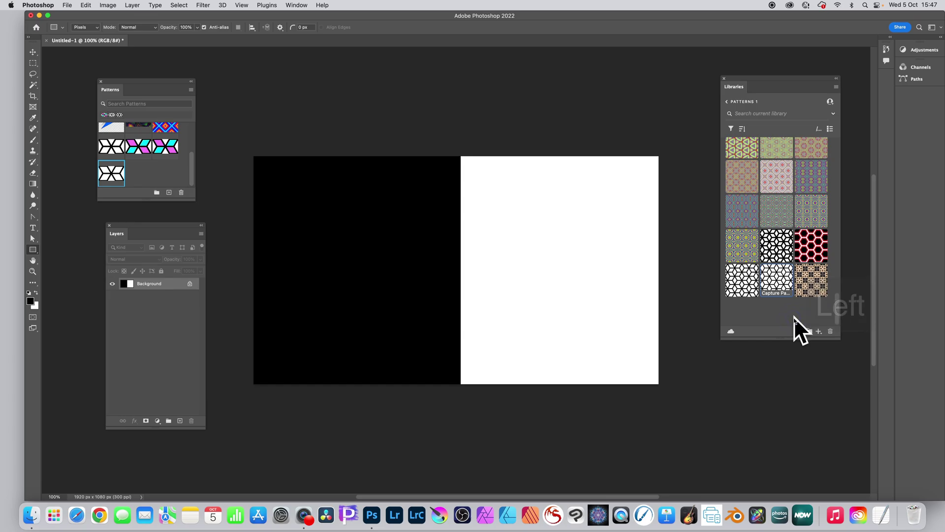
left_click(146, 81)
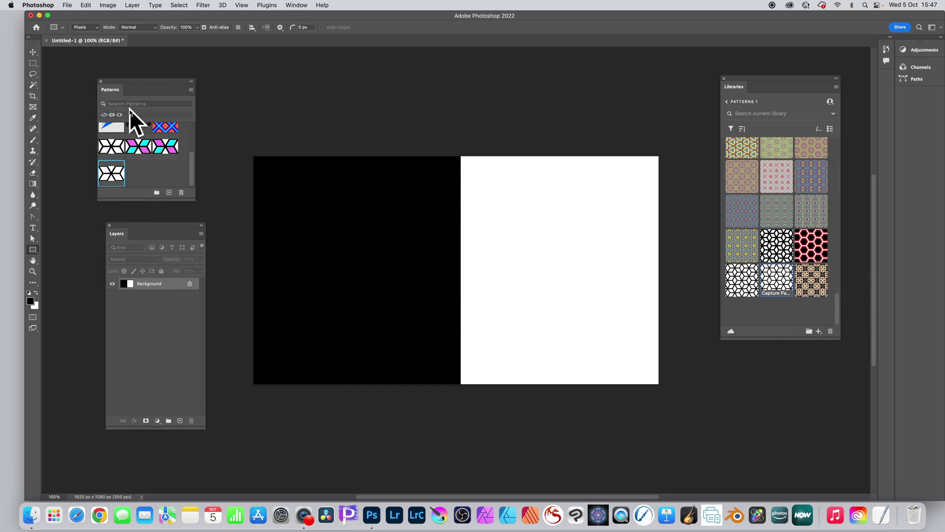
left_click(34, 52)
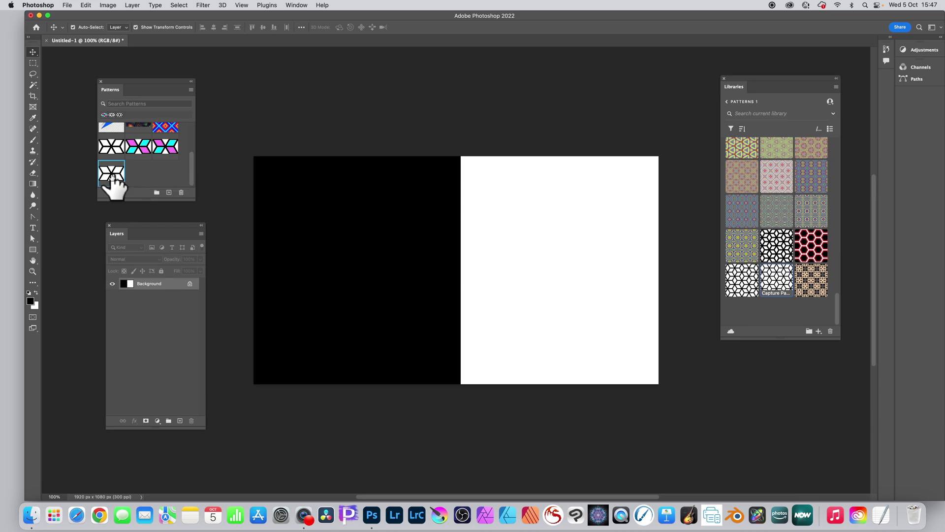
Create a new white 2660 × 1536 px document at 300 ppi.
left_click(66, 5)
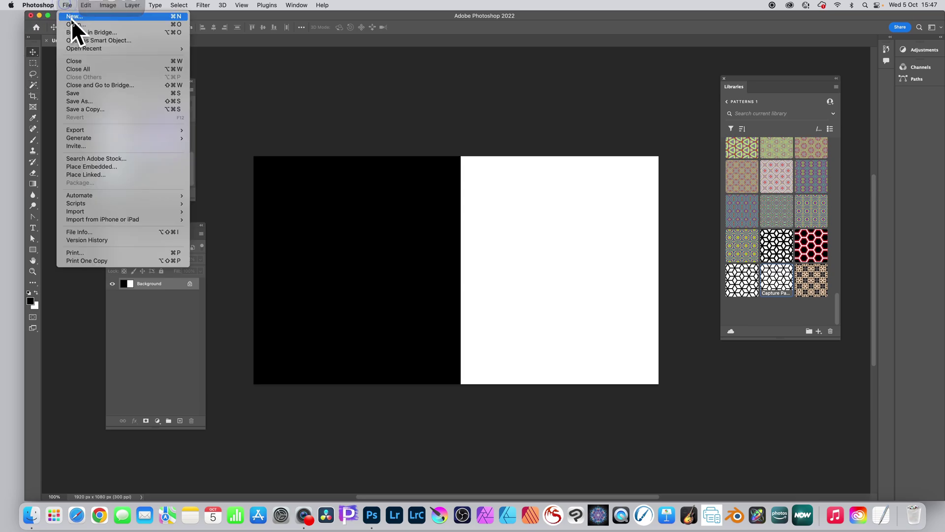
left_click(72, 16)
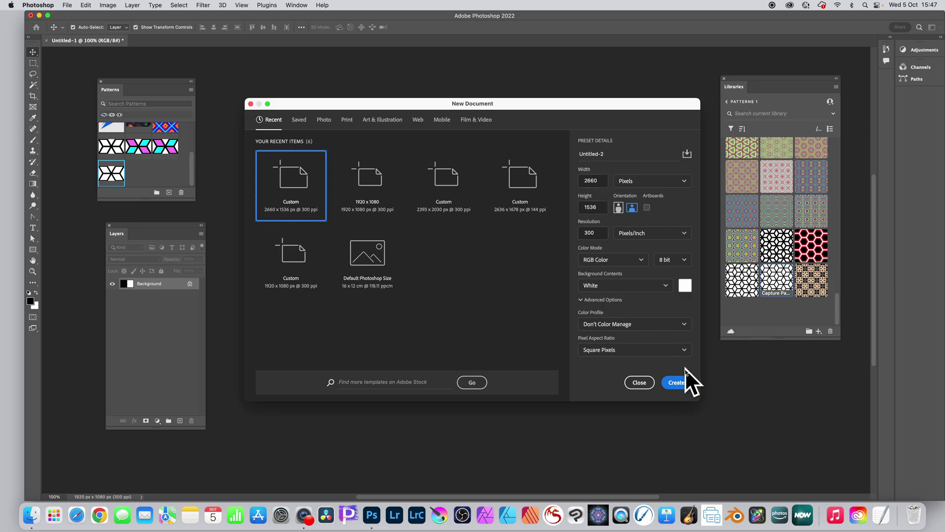
left_click(679, 382)
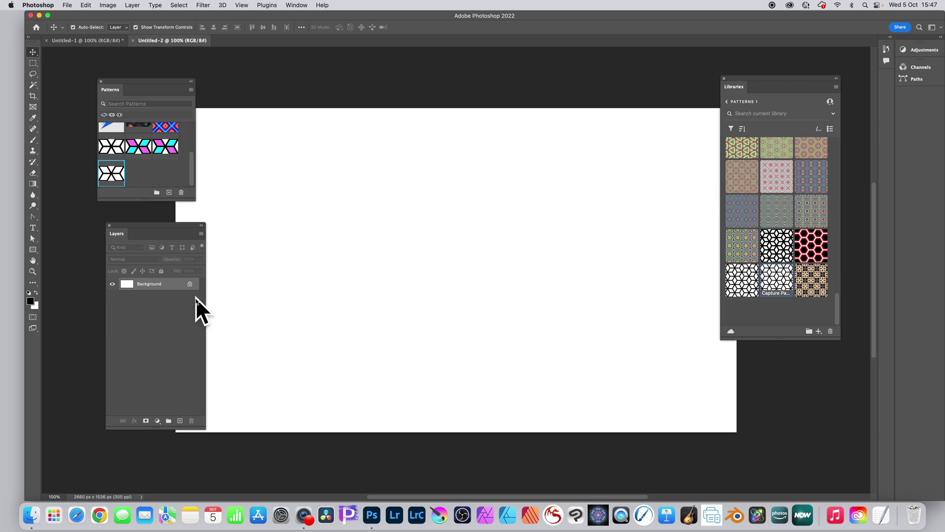
Drag the cube-outline pattern onto Untitled-2, then flatten it to one Background layer.
left_click(110, 177)
left_click_drag(111, 177, 289, 217)
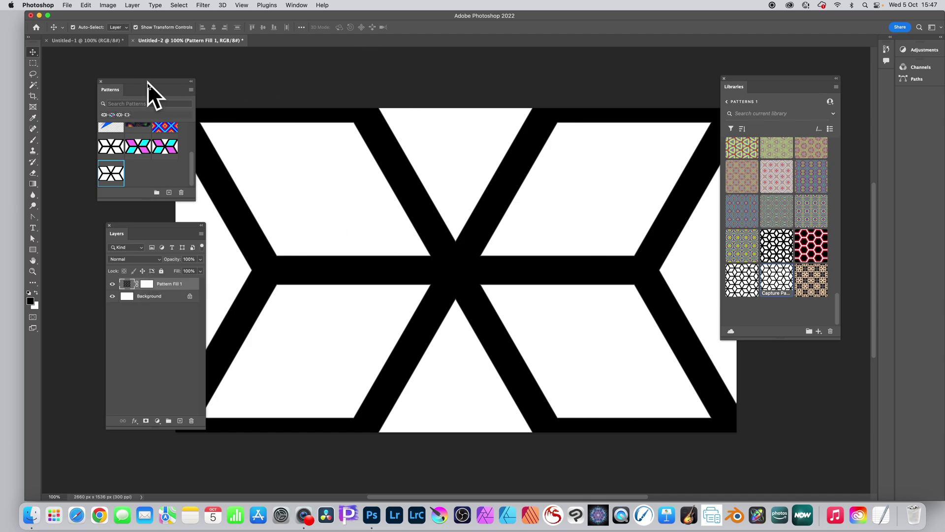
left_click_drag(148, 80, 105, 77)
left_click_drag(152, 226, 108, 230)
left_click(130, 6)
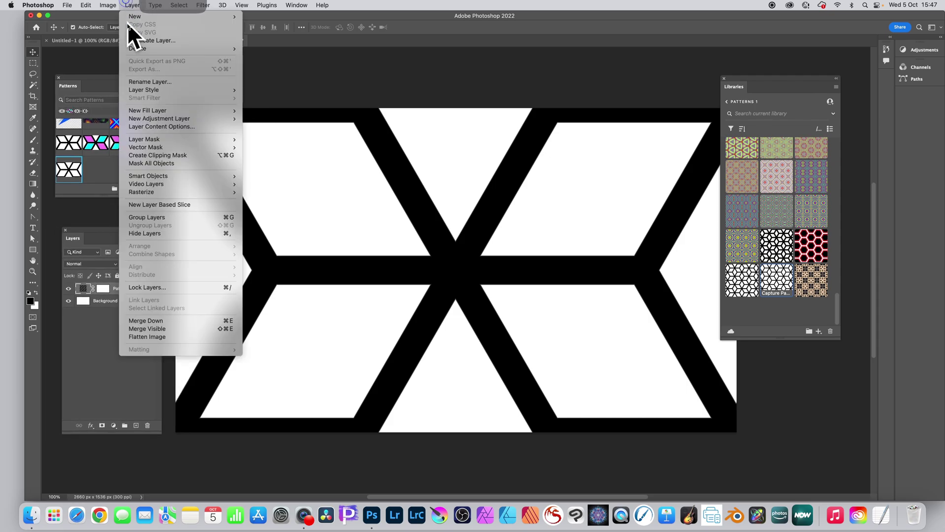
left_click(146, 336)
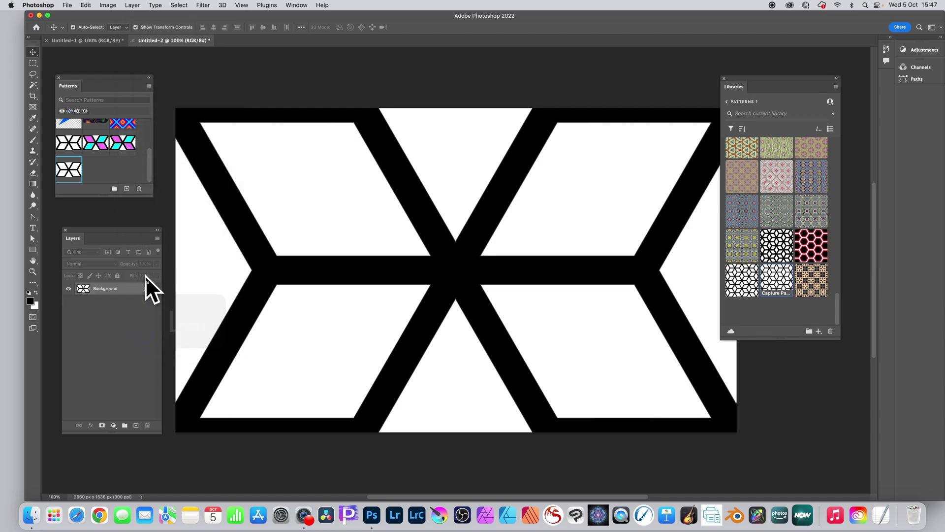
With the Magic Wand, fill the top-left white rhombus with cyan #00fffc.
left_click(33, 85)
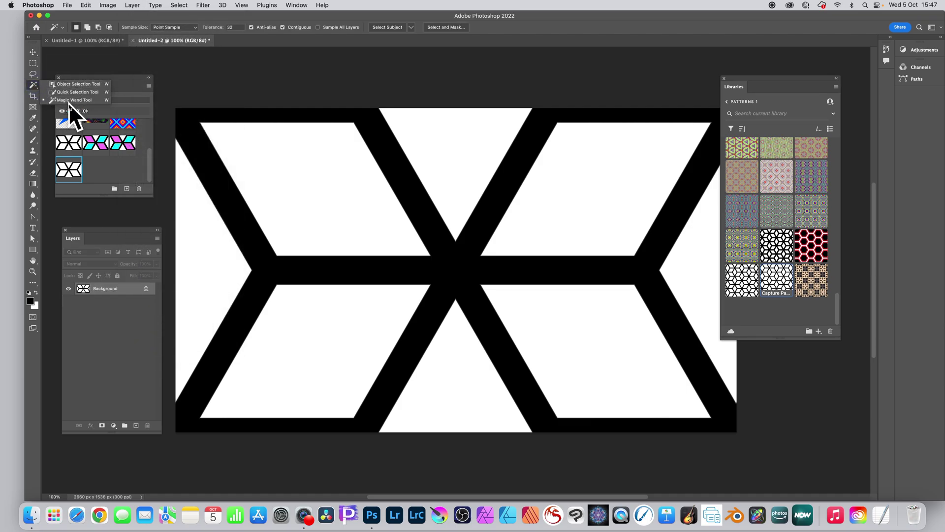
left_click(84, 101)
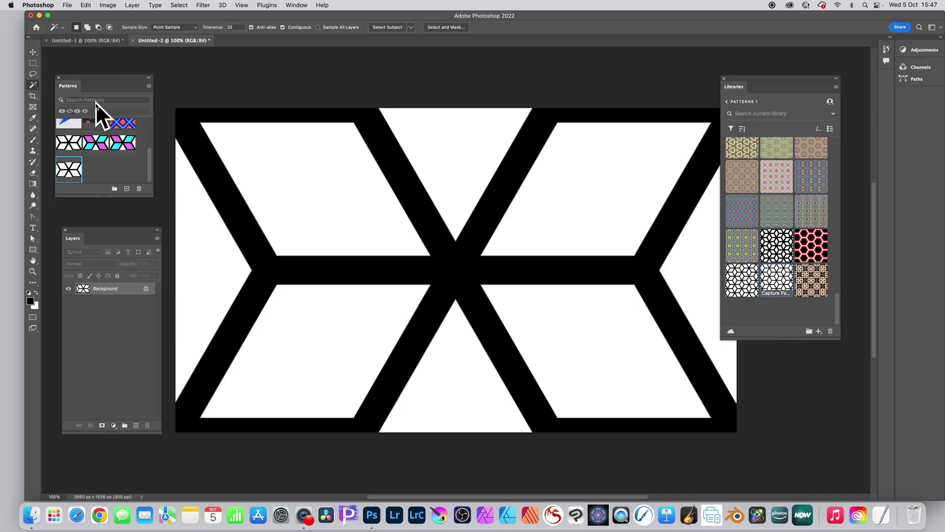
left_click(323, 202)
left_click(85, 5)
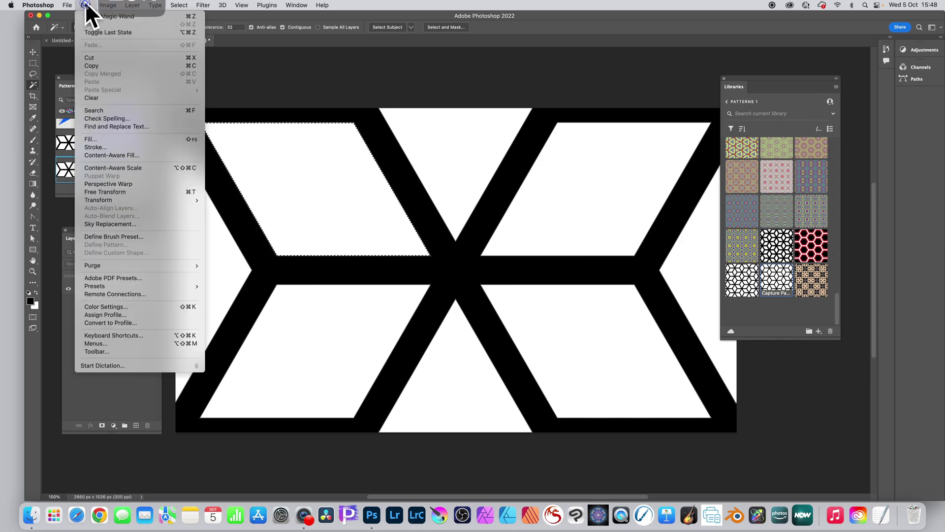
left_click(91, 139)
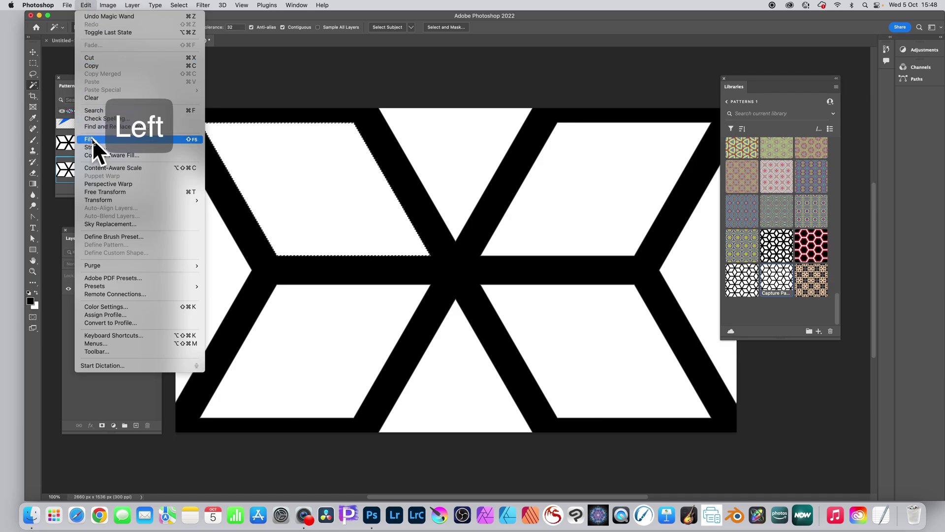
left_click(475, 208)
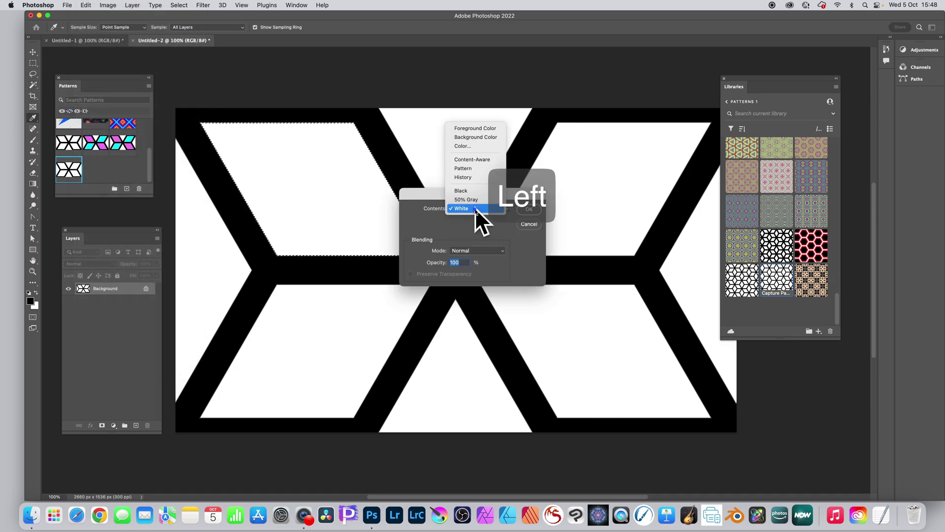
left_click(470, 145)
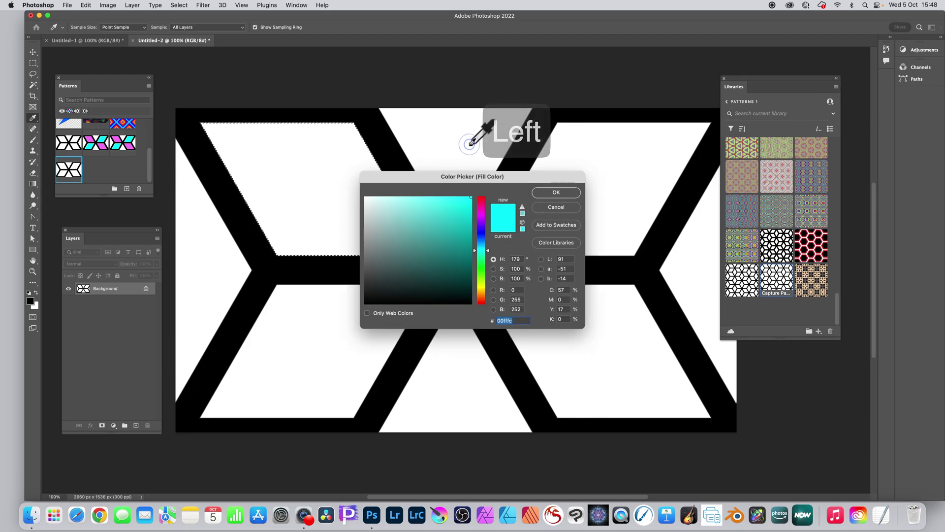
left_click(561, 192)
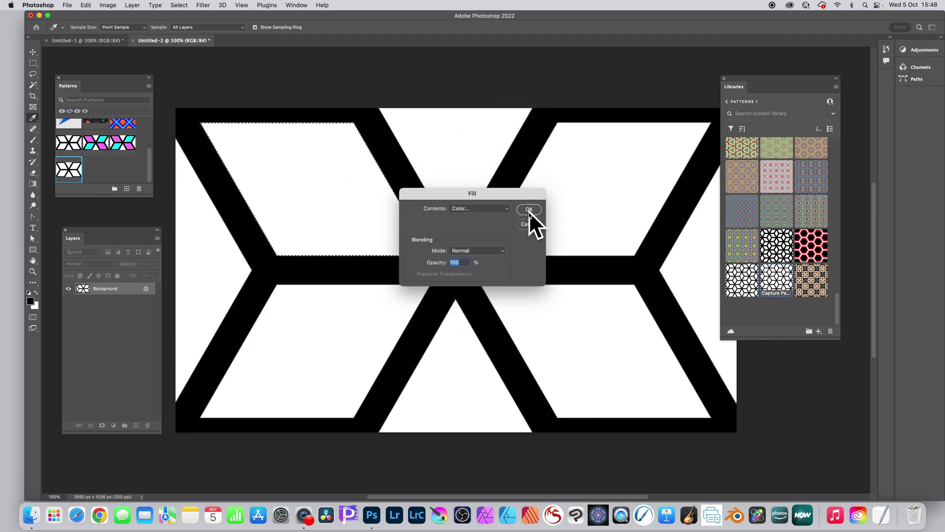
left_click(530, 209)
key("w")
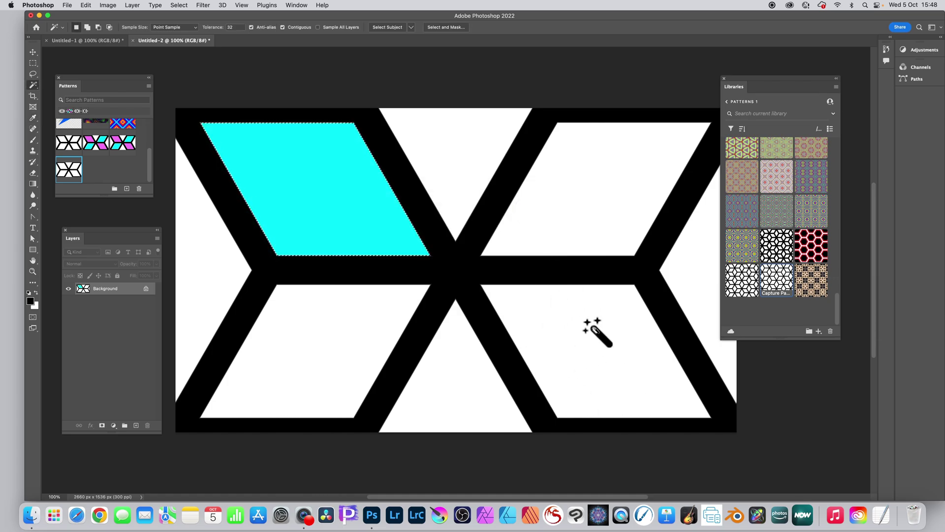
Fill the lower-right rhombus with the same cyan, then select the lower-left rhombus.
left_click(594, 327)
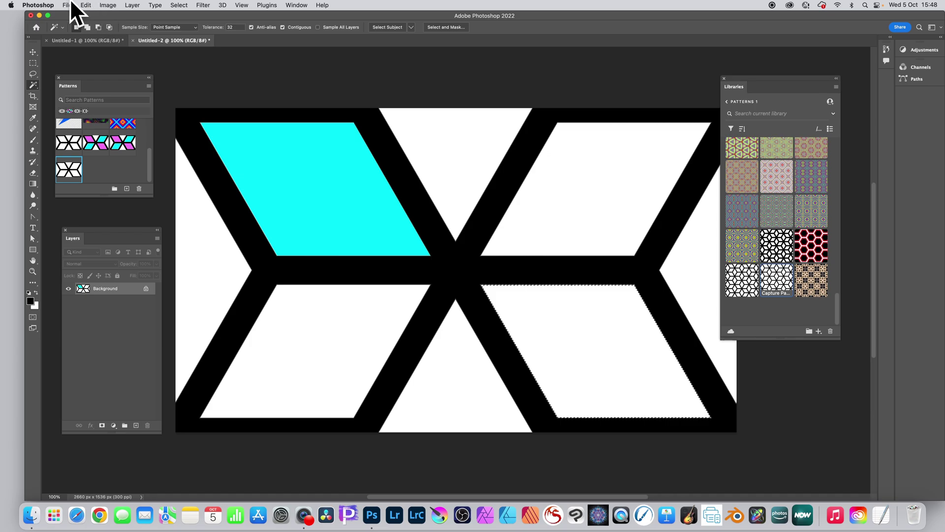
left_click(84, 5)
left_click(106, 138)
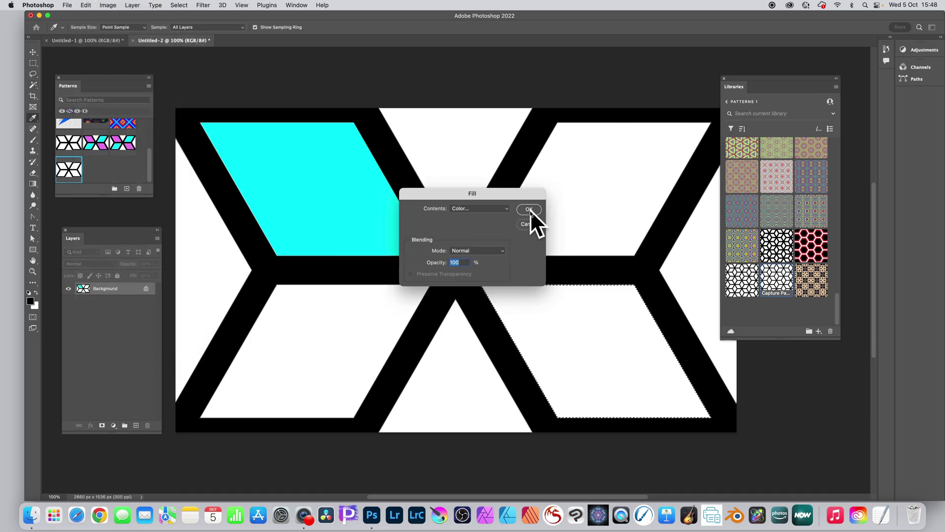
left_click(529, 209)
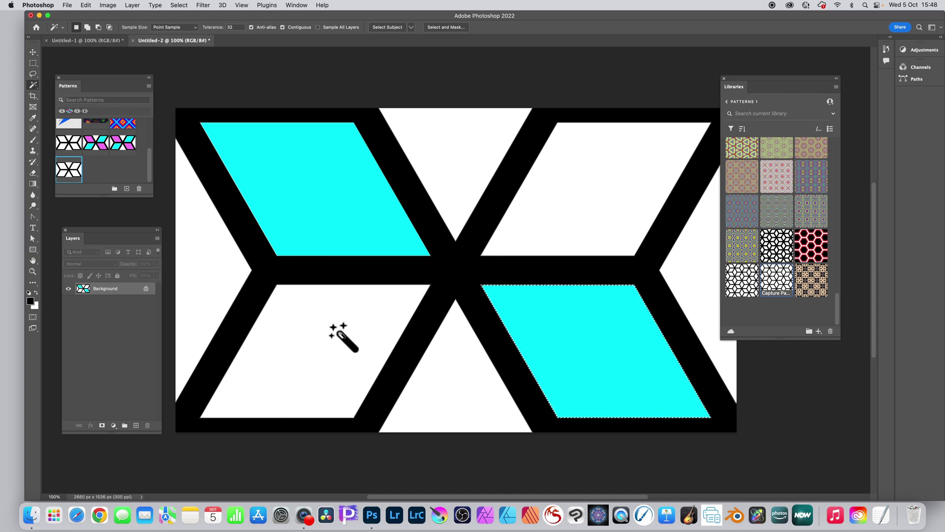
left_click(339, 335)
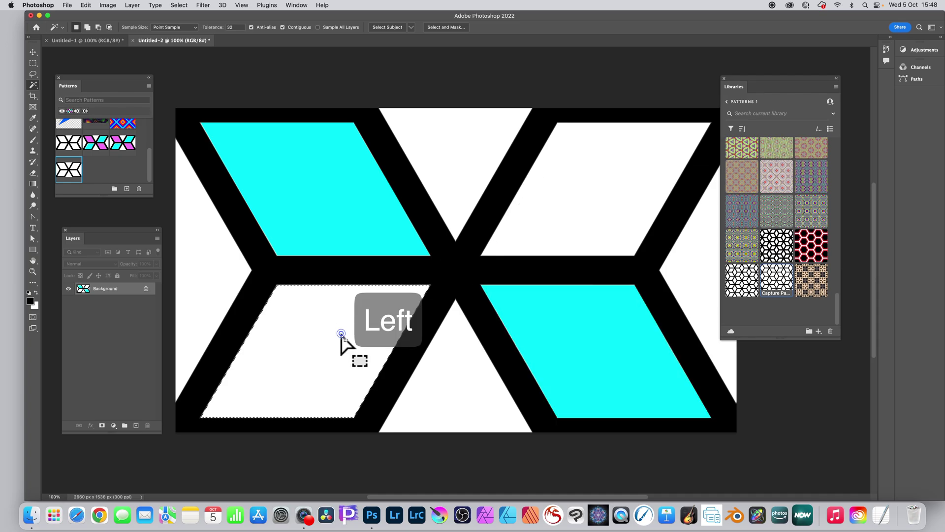
Fill the selected lower-left rhombus with pinkish red #ff0042, then select the upper-right rhombus.
left_click(89, 5)
left_click(95, 140)
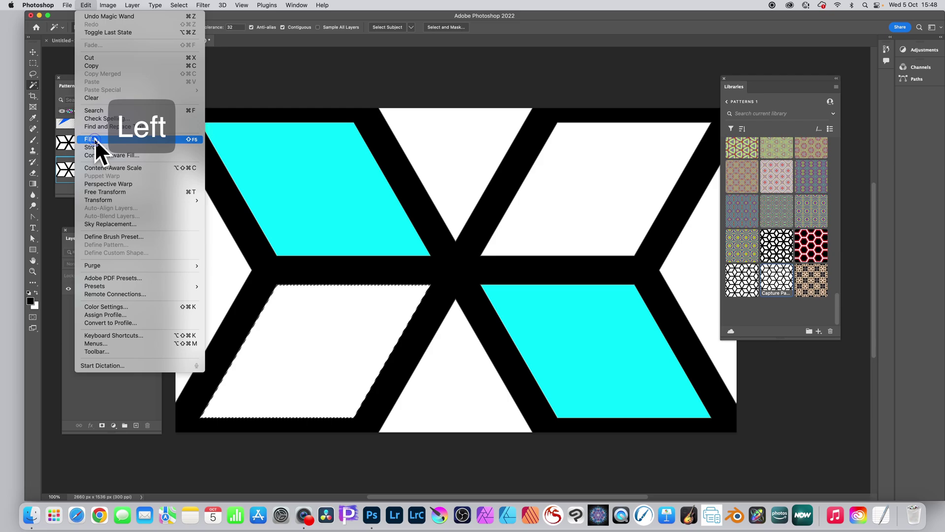
left_click(474, 208)
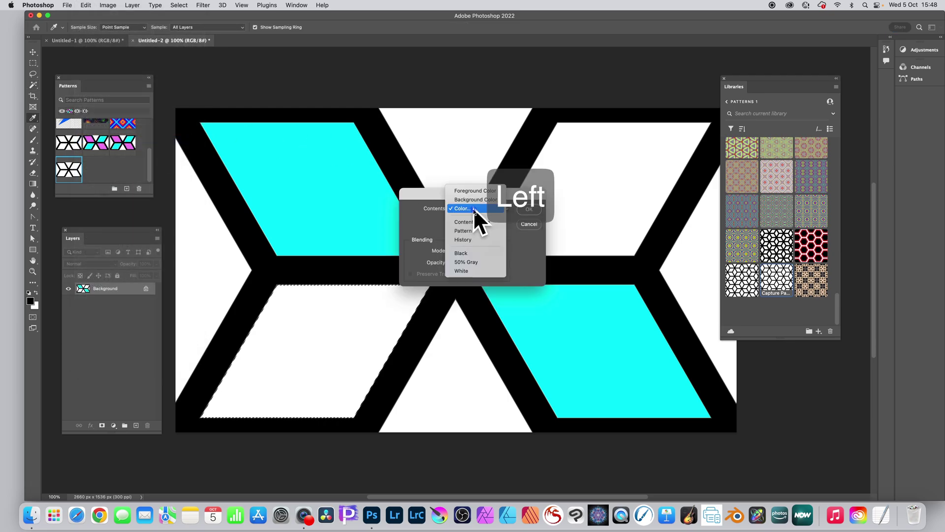
left_click(472, 209)
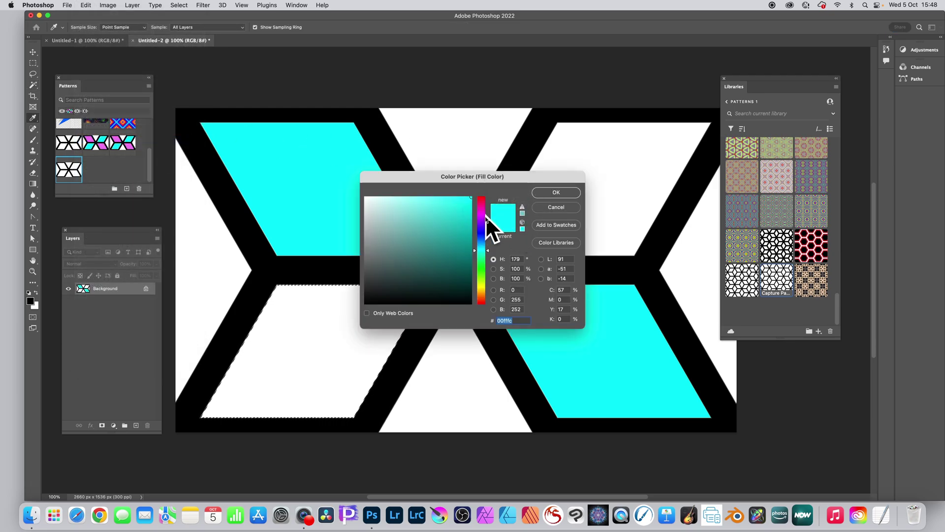
left_click(481, 201)
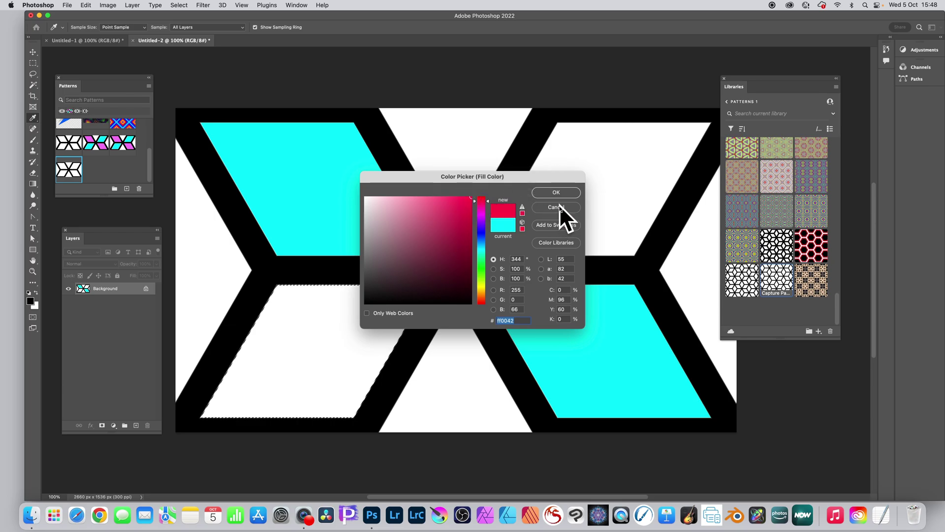
left_click(566, 193)
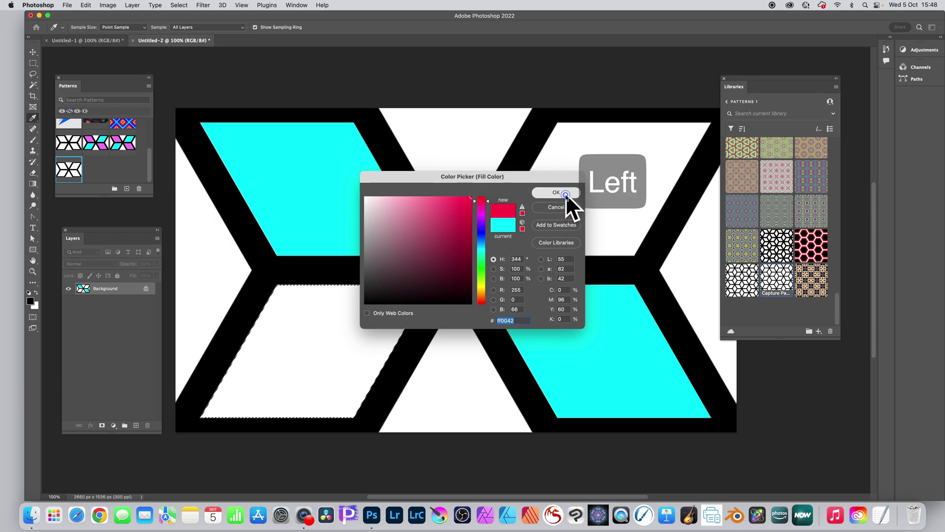
left_click(531, 211)
key("w")
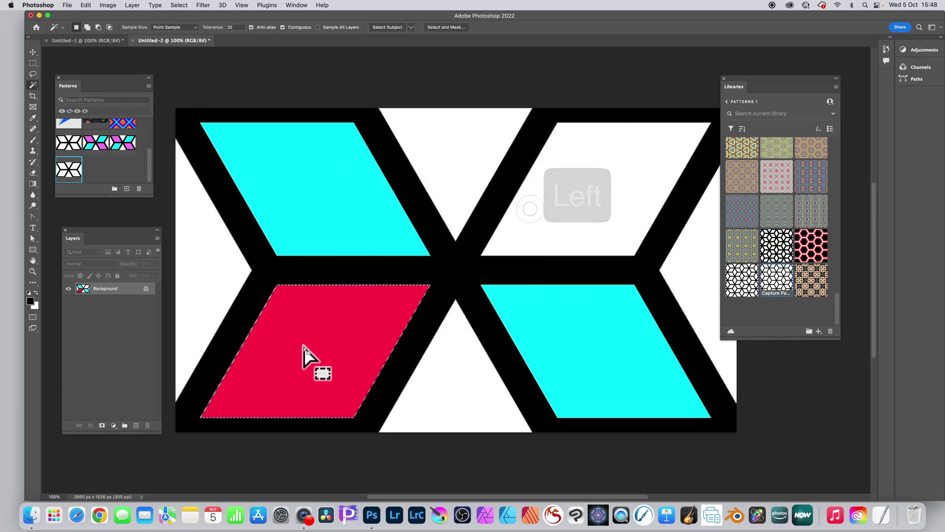
left_click(557, 203)
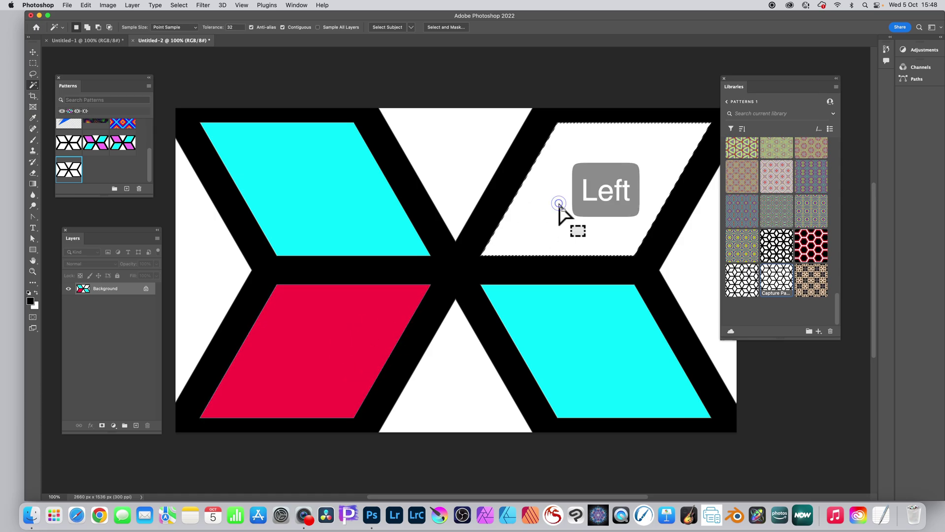
Fill the upper-right rhombus with the same #ff0042 red and deselect.
left_click(86, 5)
left_click(95, 138)
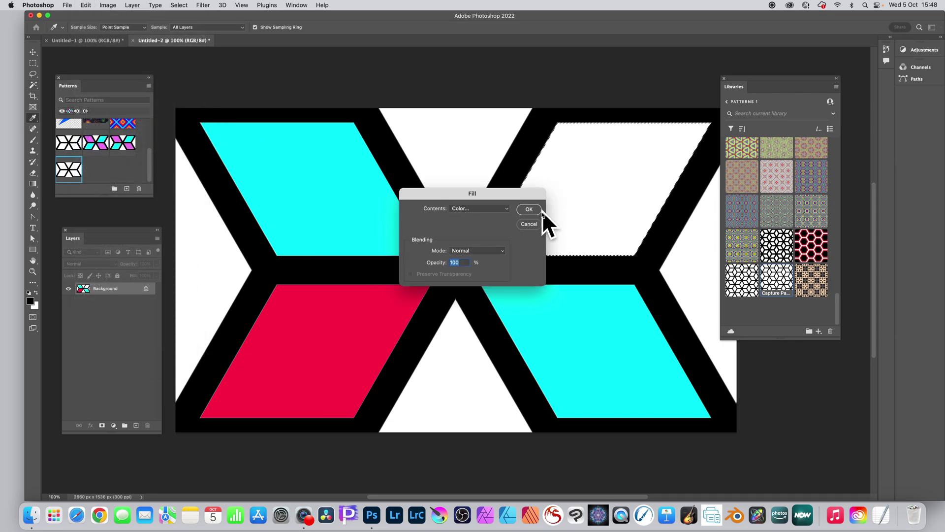
left_click(530, 208)
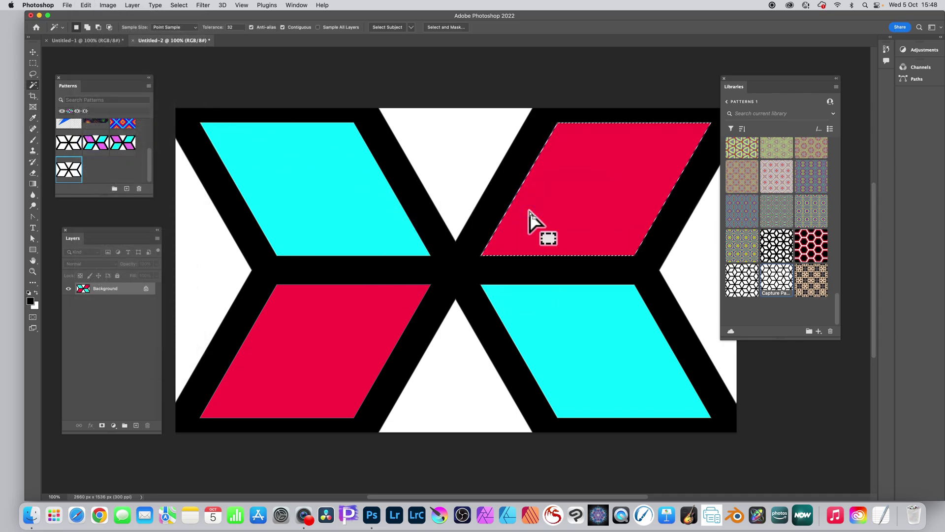
left_click(186, 2)
left_click(185, 23)
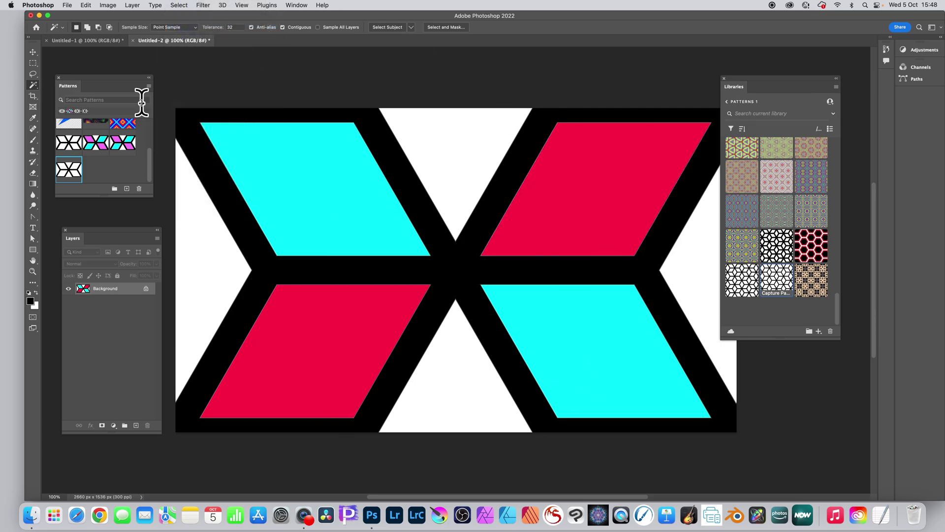
Define the coloured design as Pattern 3 and drag it onto the canvas as Pattern Fill 1.
left_click(86, 5)
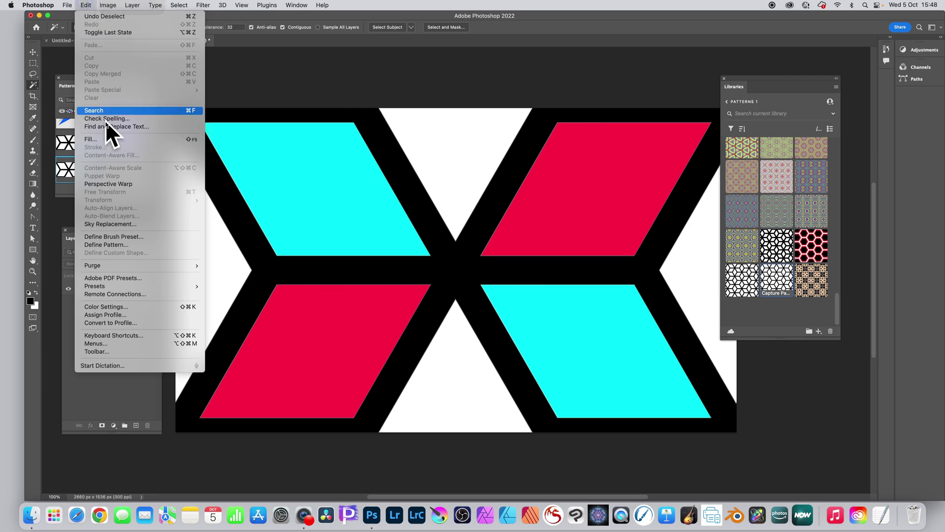
left_click(126, 244)
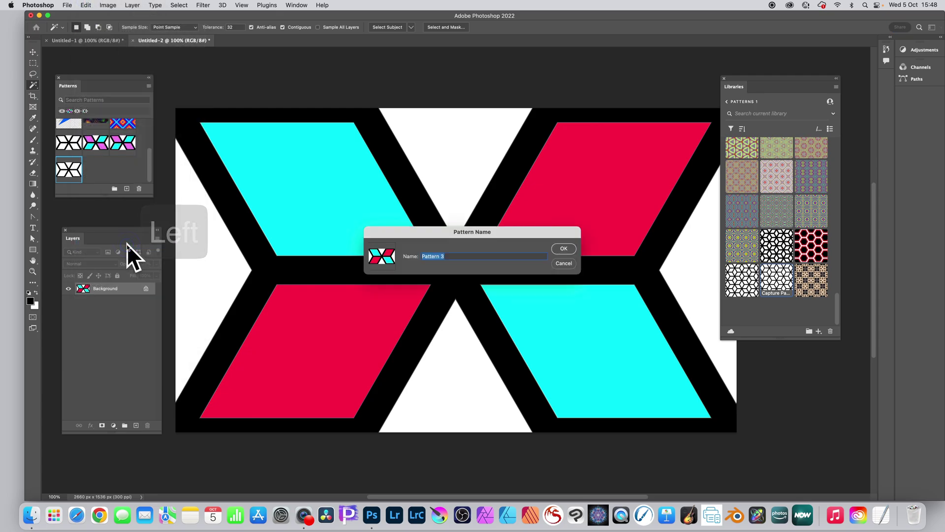
left_click(563, 249)
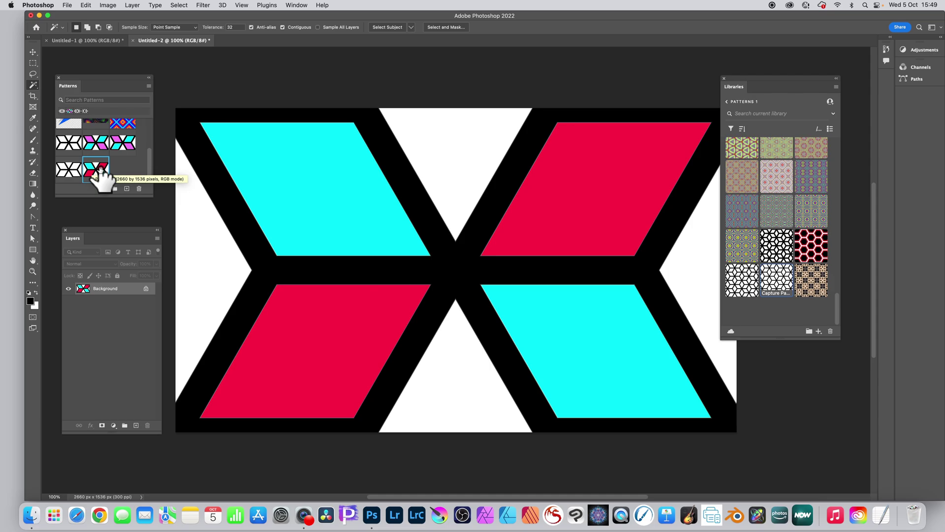
left_click_drag(100, 170, 308, 211)
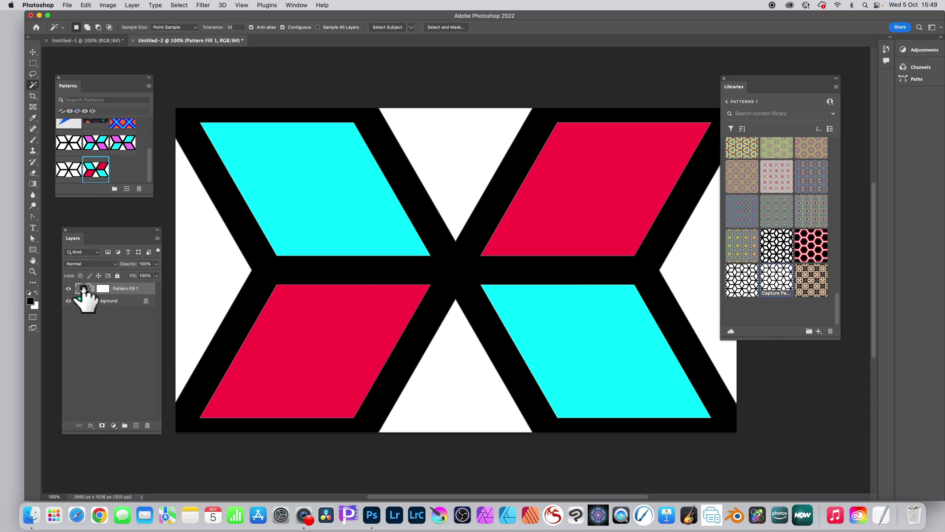
Set Pattern Fill 1's scale to 10%, after previewing 25%, 5% and 2%.
double_click(83, 289)
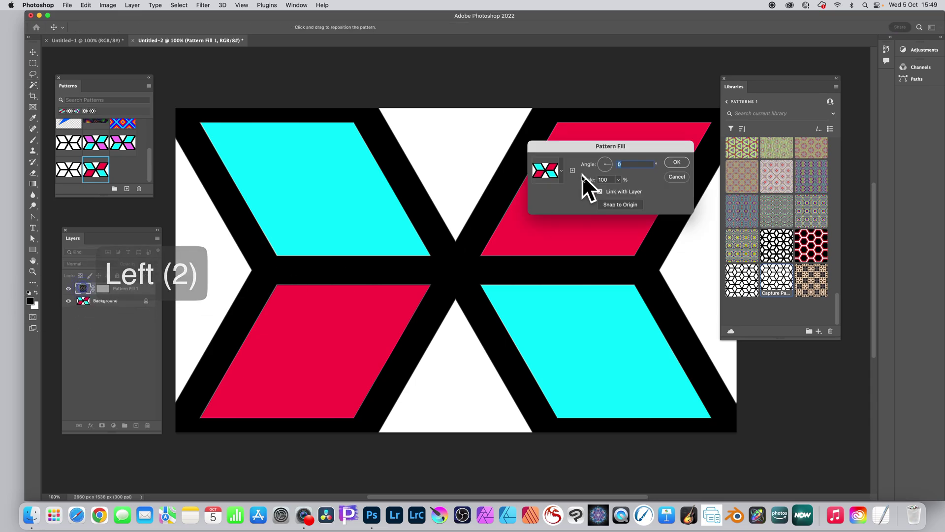
left_click_drag(585, 144, 533, 164)
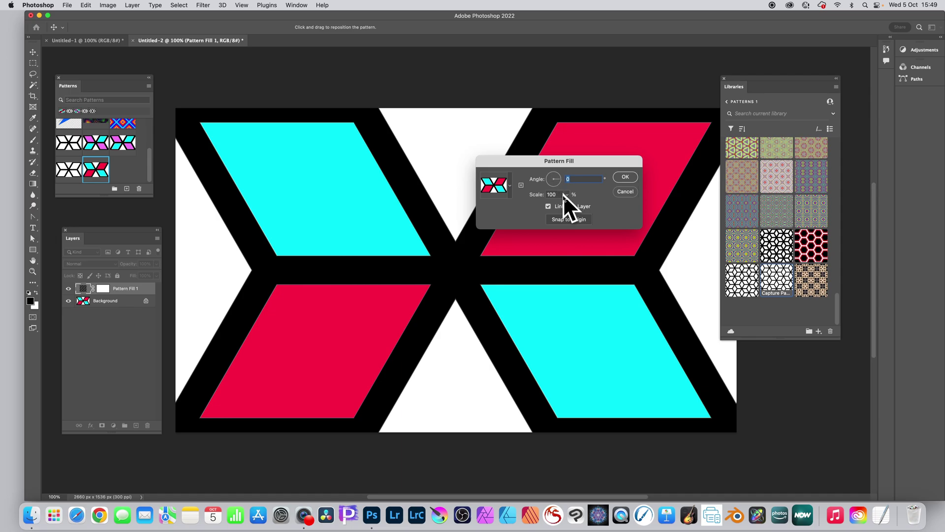
left_click_drag(563, 194, 548, 194)
type("25")
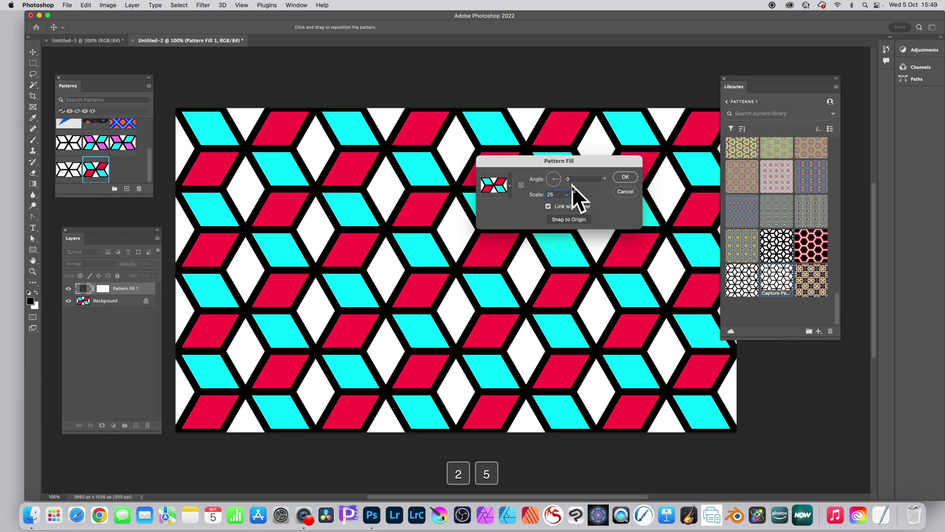
left_click(550, 193)
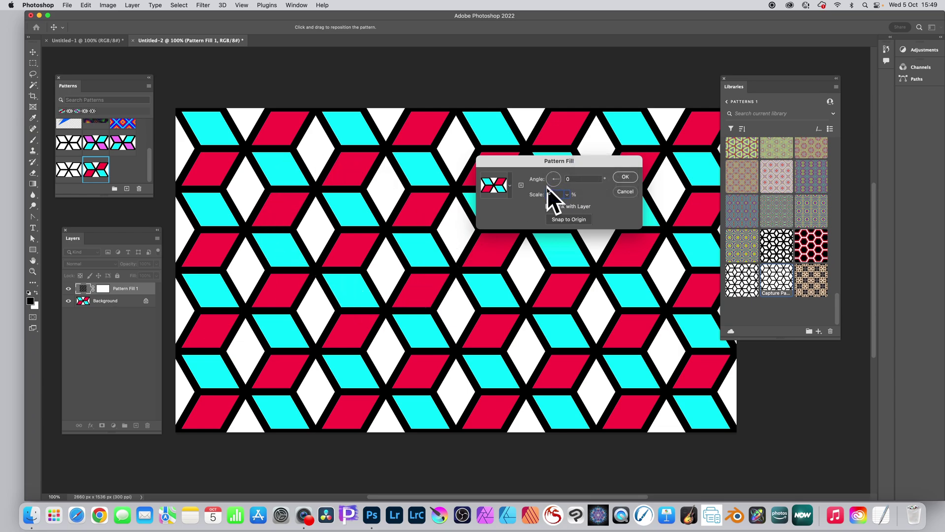
type("10")
left_click(557, 194)
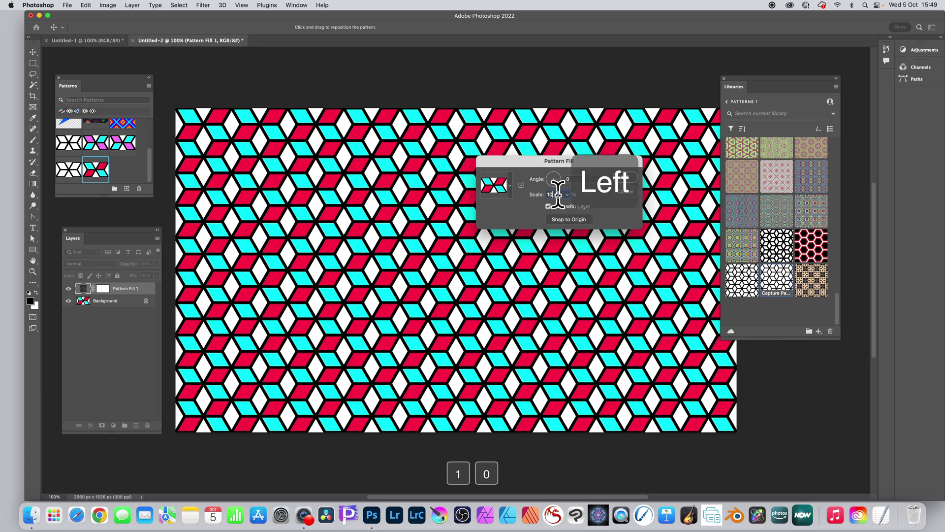
type("5")
left_click(541, 194)
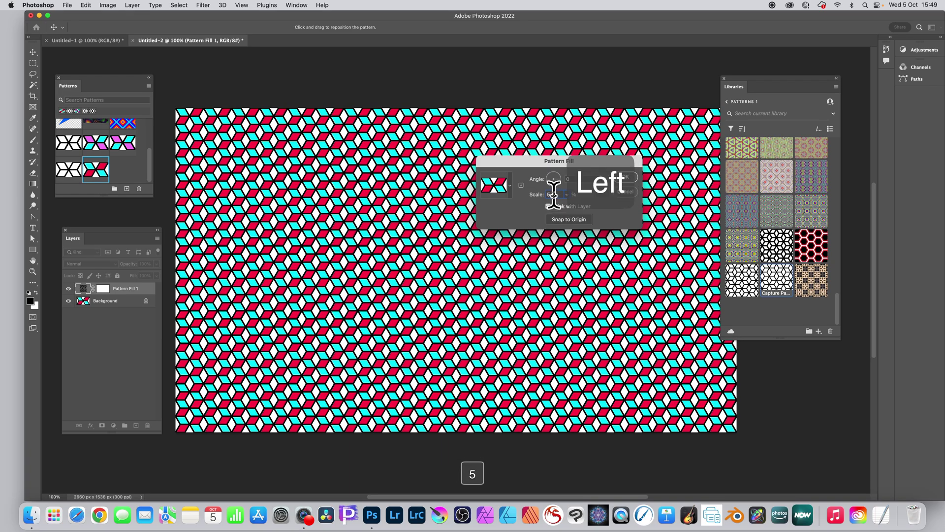
type("2")
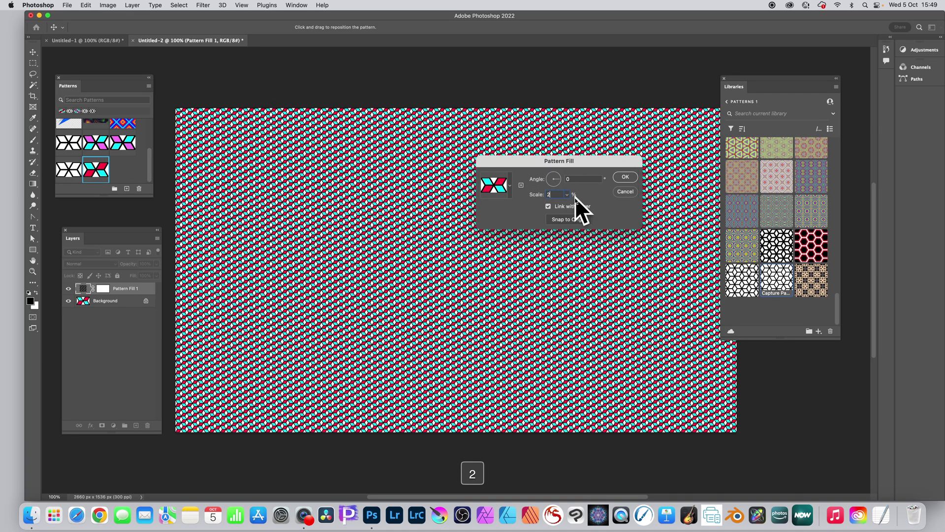
left_click(550, 195)
type("10")
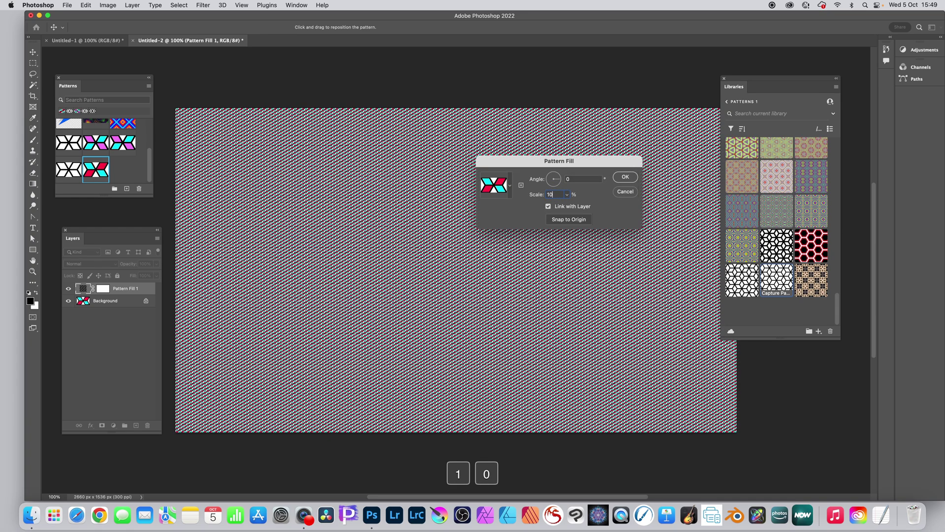
left_click(628, 178)
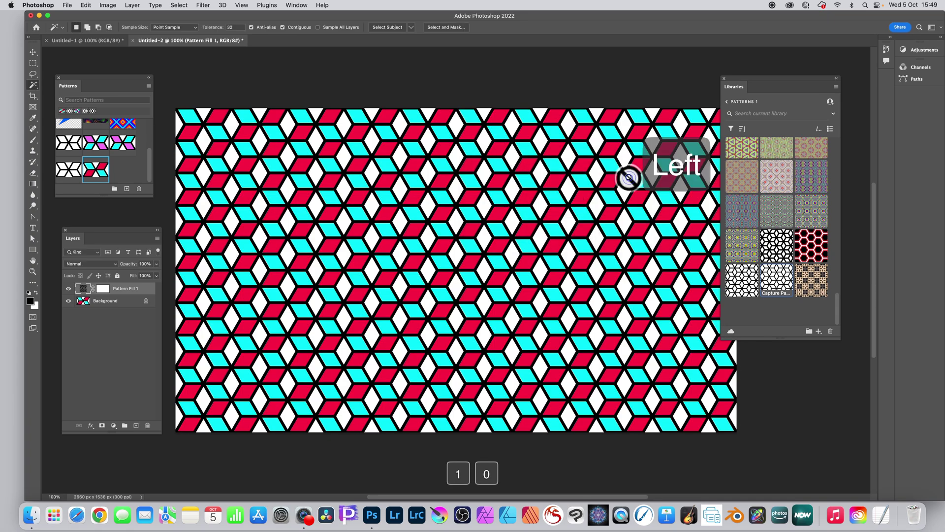
left_click(136, 5)
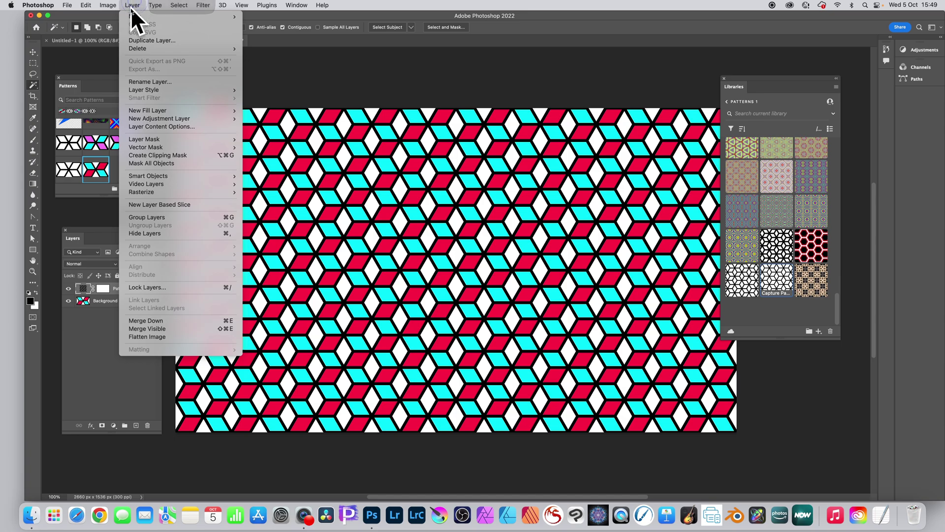